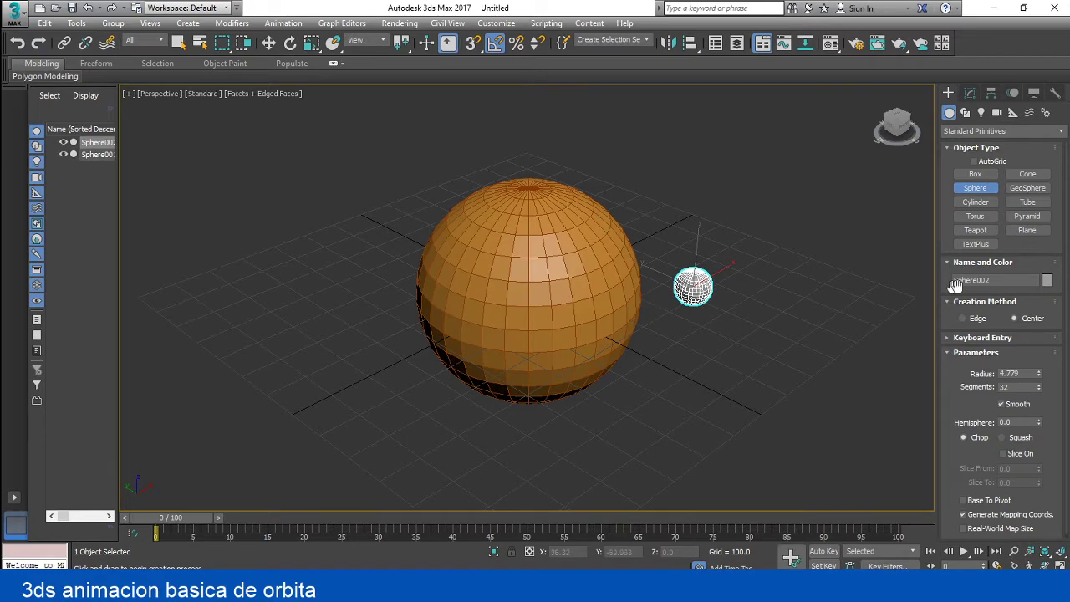
Set the small sphere's segments to 20 and move it up and away from the large sphere to about Z 29.5
left_click_drag(1037, 392, 1039, 395)
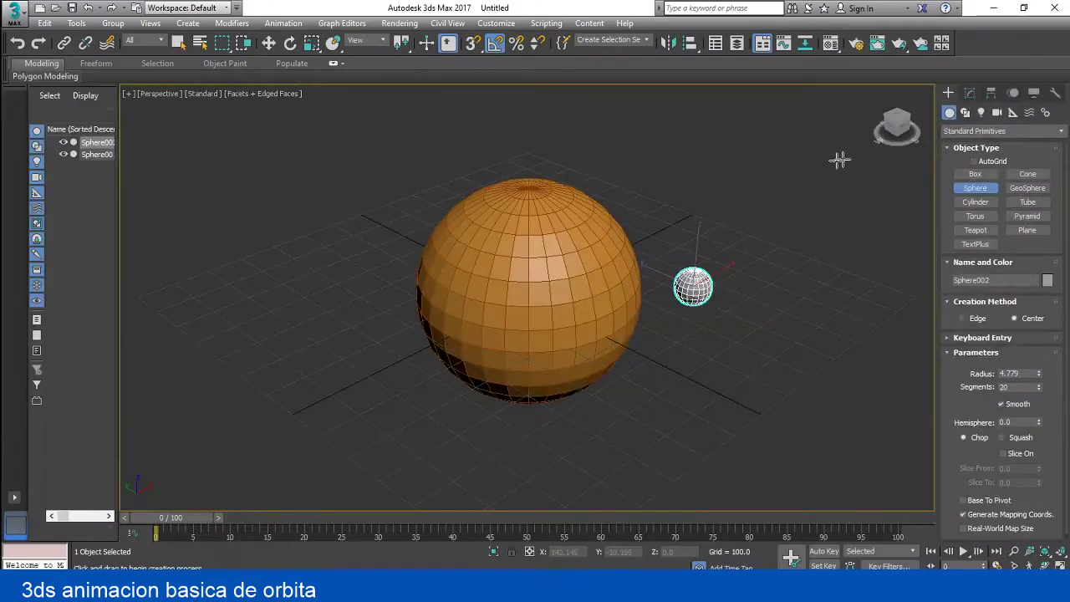
right_click(684, 330)
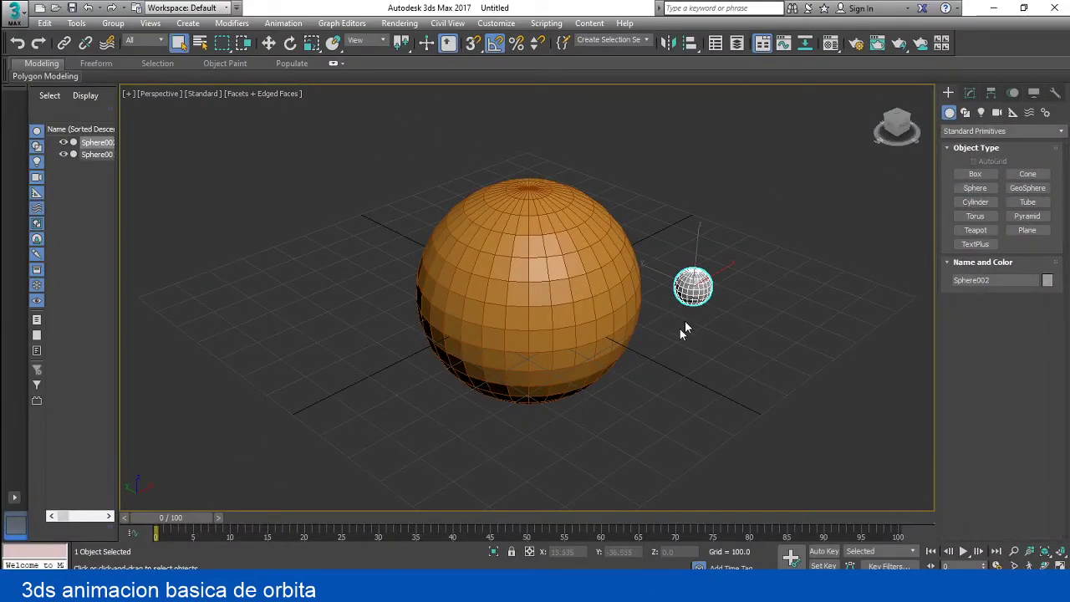
key("w")
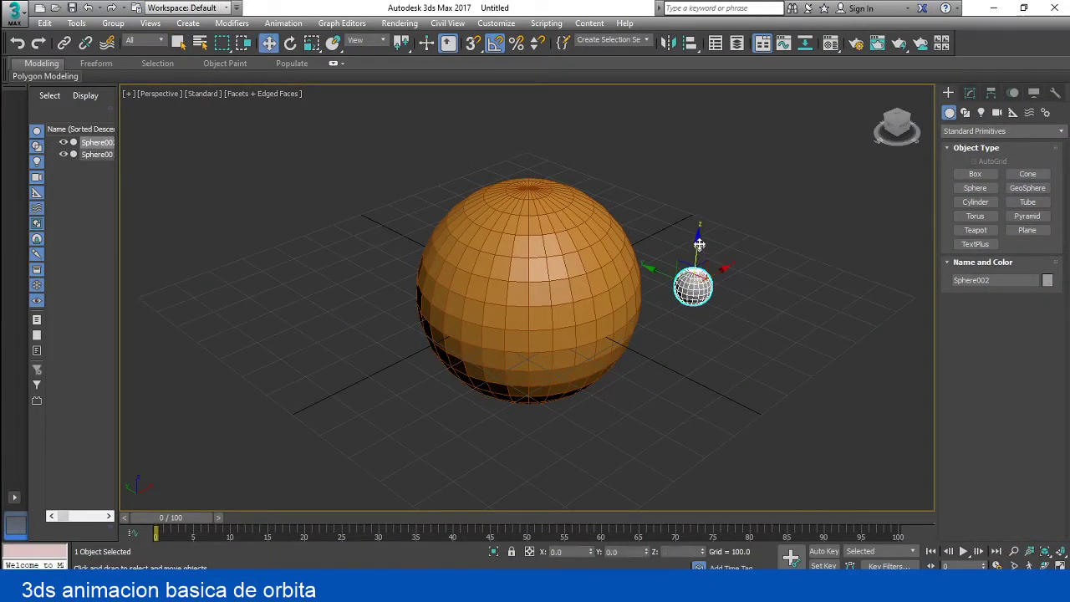
left_click_drag(693, 278, 716, 187)
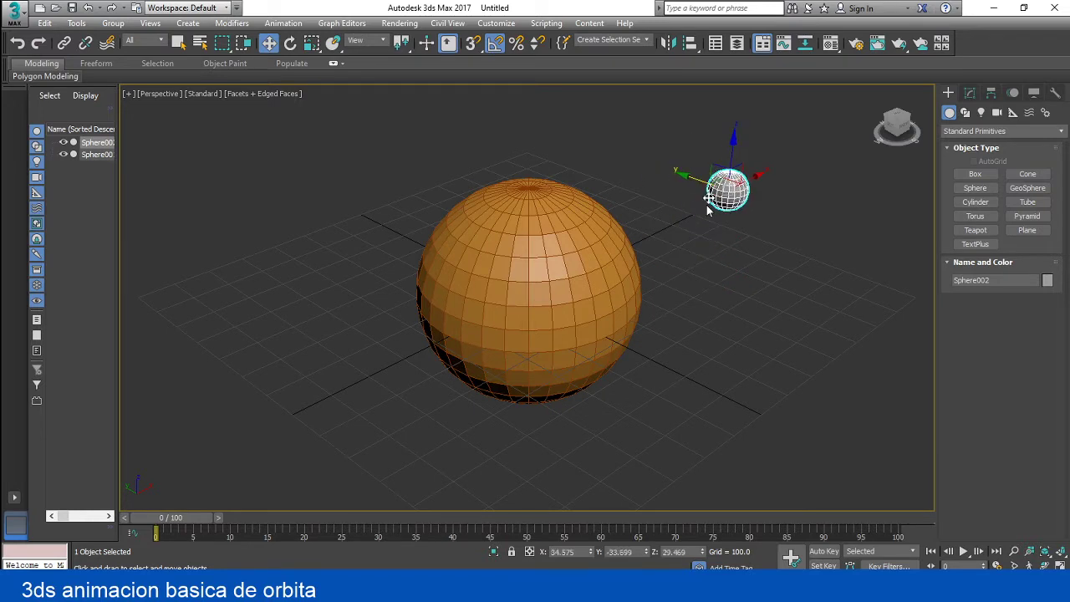
left_click(690, 275)
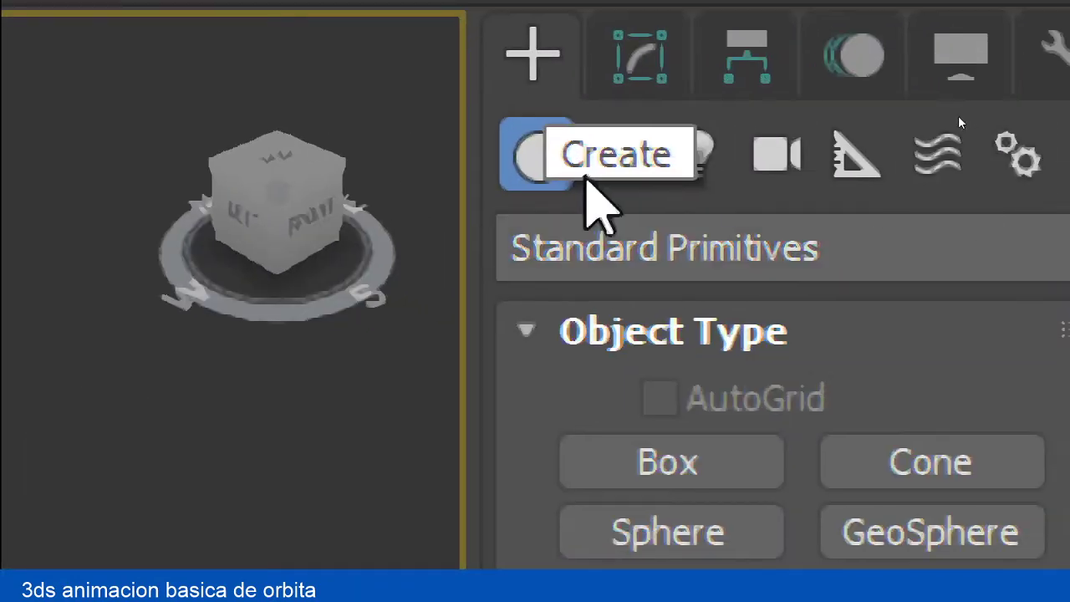
Draw a circle spline of about 51 radius around the large sphere and raise it to about Z 14.6
left_click(628, 165)
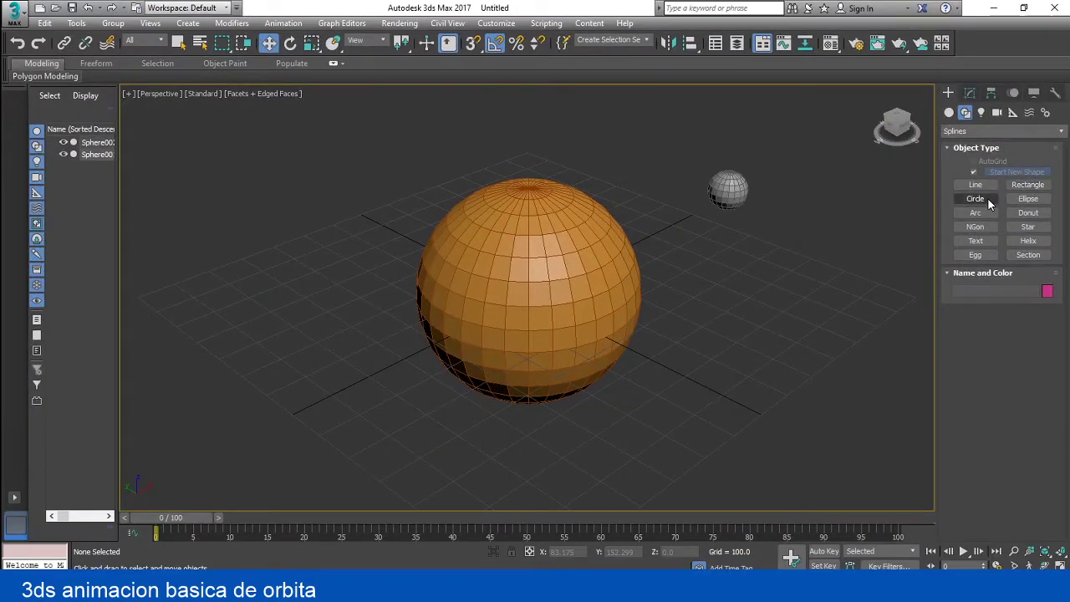
left_click(976, 199)
left_click_drag(491, 322, 705, 406)
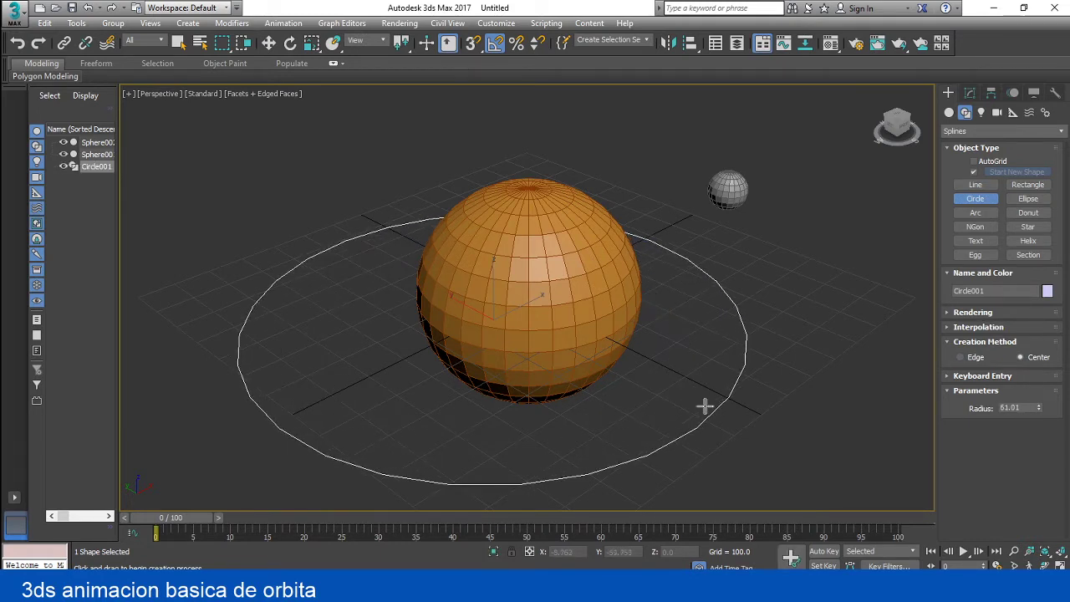
key("w")
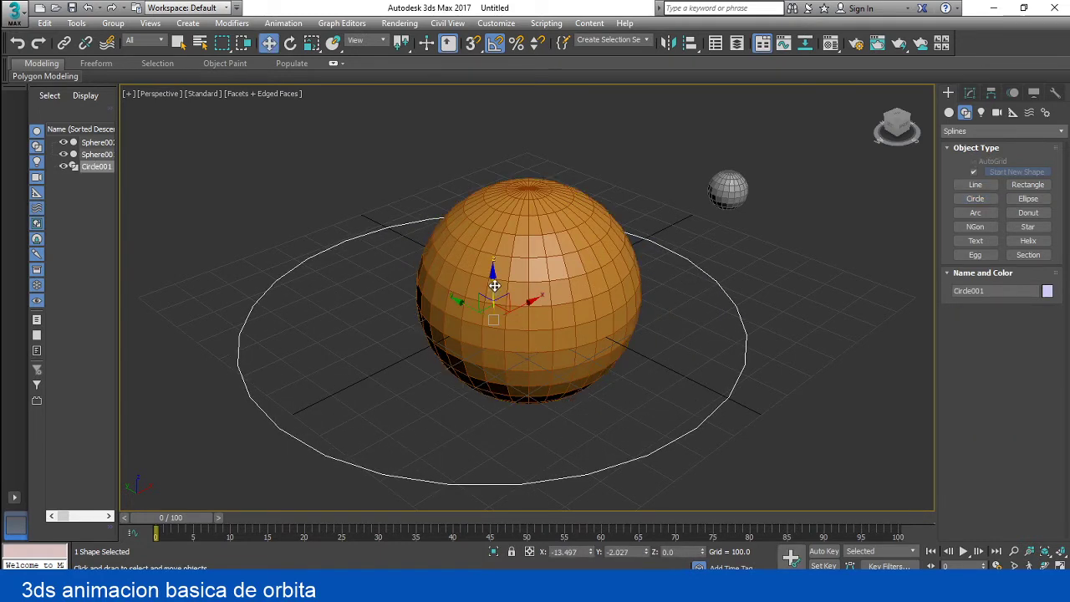
left_click_drag(491, 276, 491, 235)
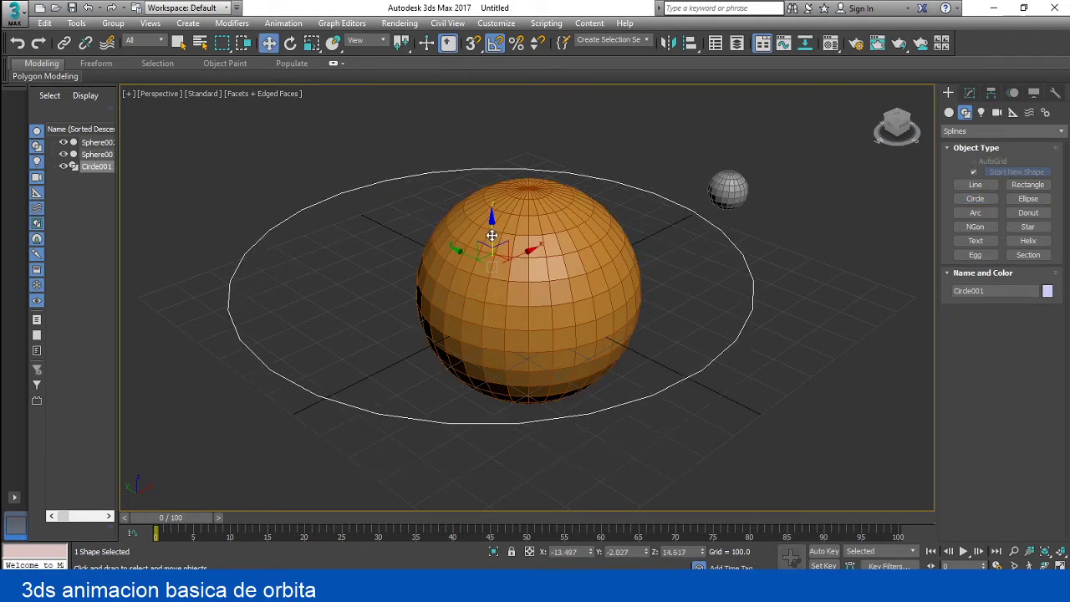
Apply a Path Constraint to the small sphere, using the circle as its path
left_click(724, 191)
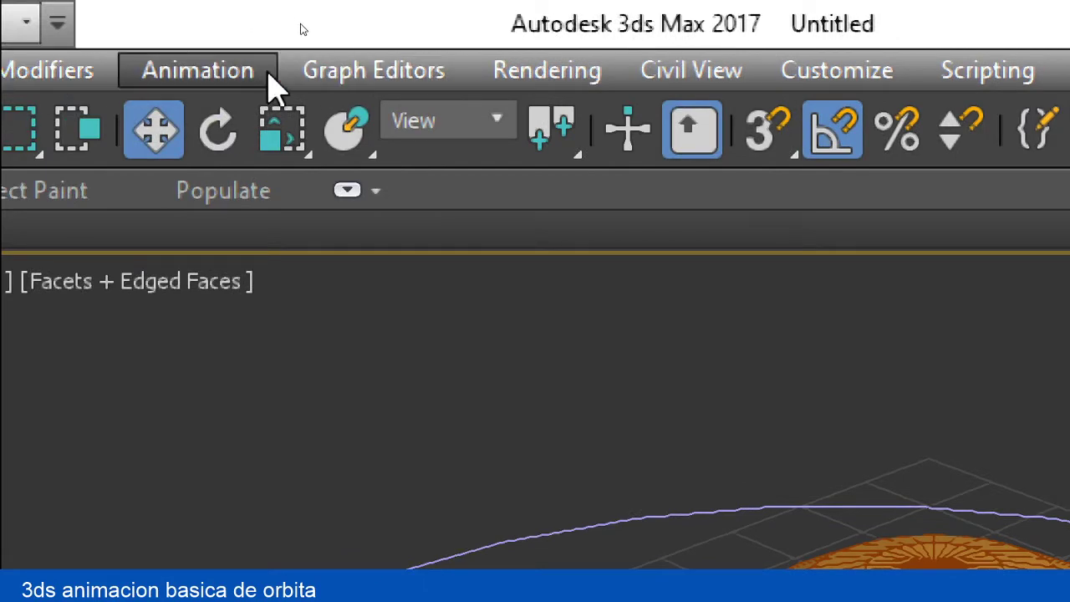
left_click(238, 76)
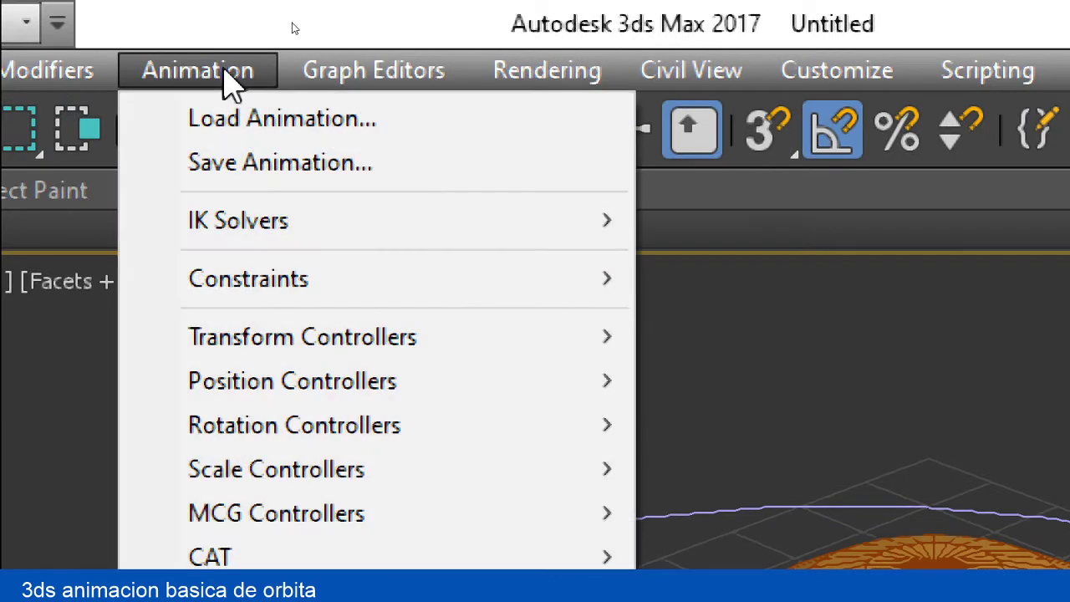
mouse_move(272, 289)
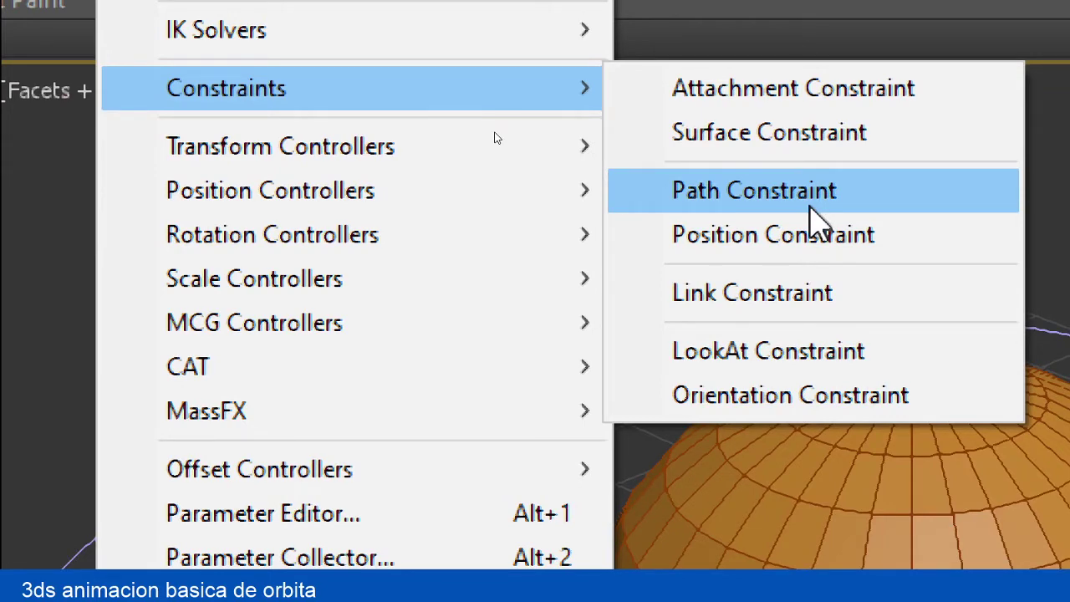
left_click(813, 218)
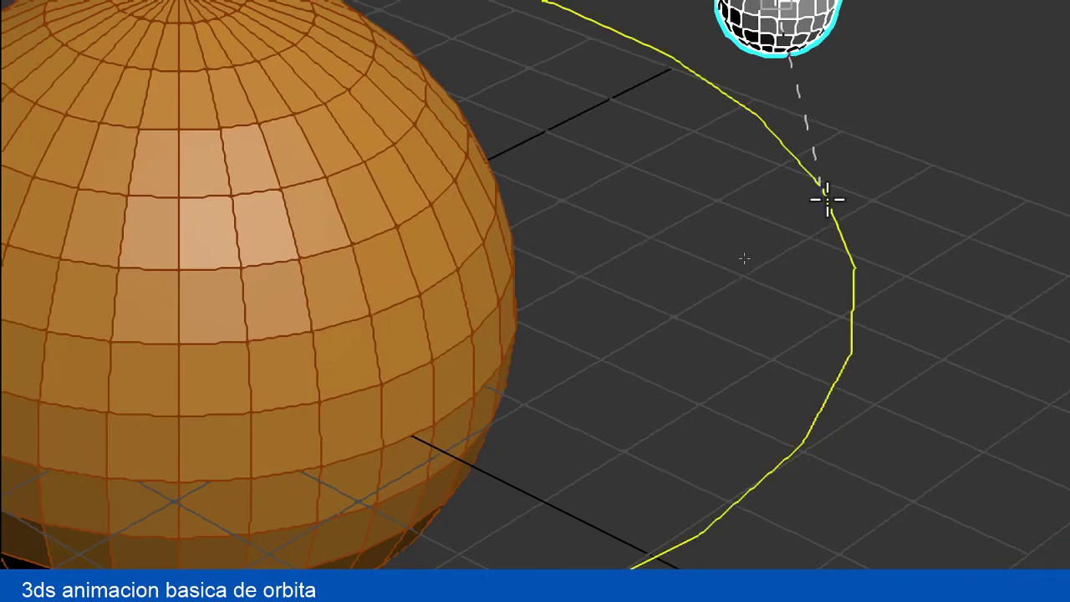
left_click(828, 200)
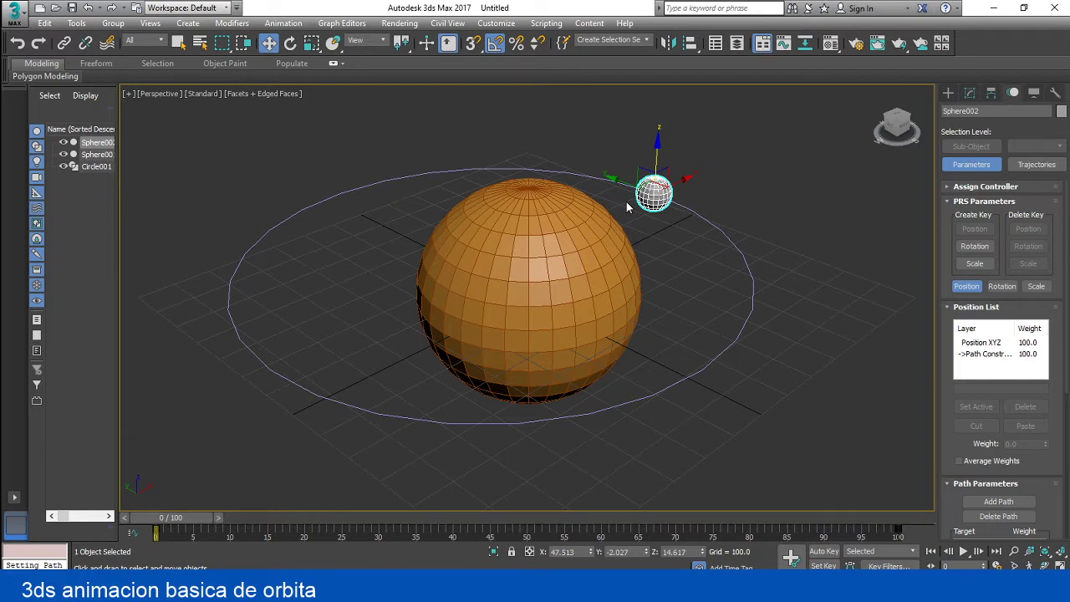
Scrub the timeline between frames 0 and 100 to check the small sphere's motion along the circle
mouse_move(183, 520)
left_mouse_down()
mouse_move(197, 520)
mouse_move(175, 520)
left_mouse_up()
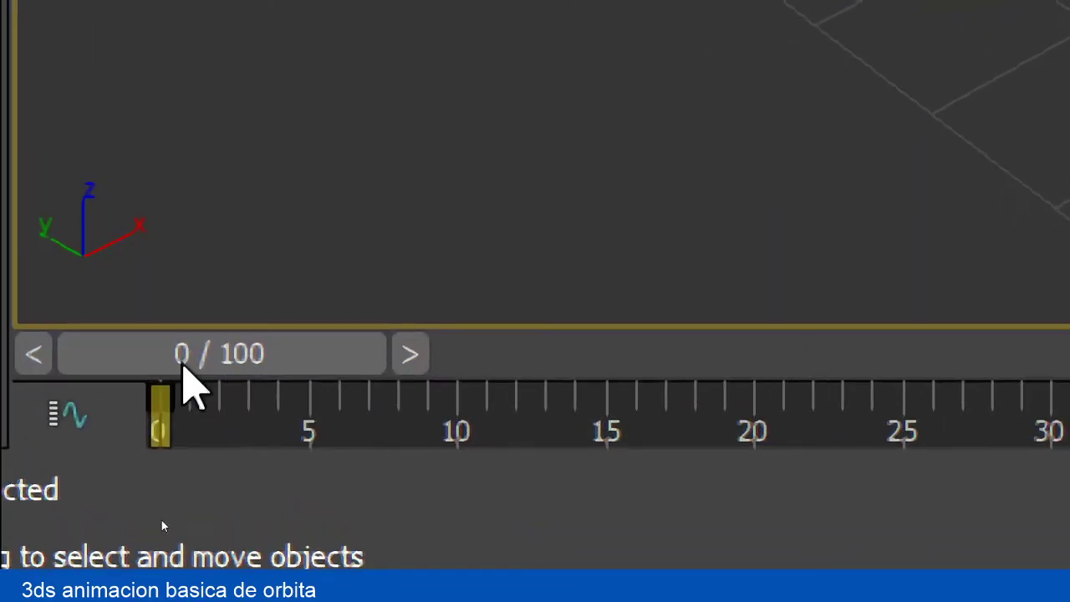
left_click_drag(183, 368, 1069, 385)
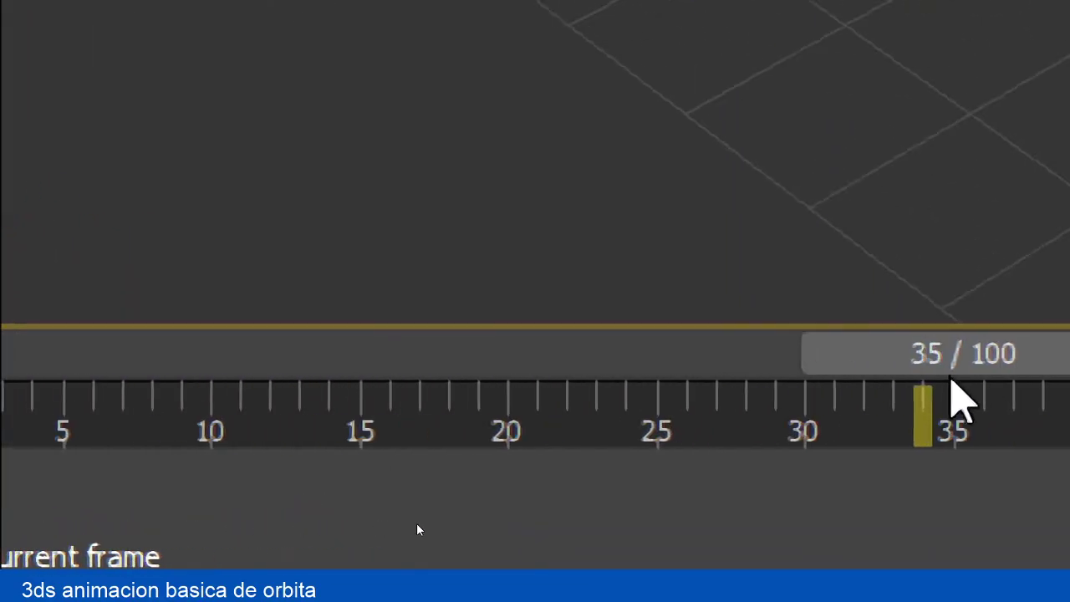
left_click_drag(962, 402, 1069, 393)
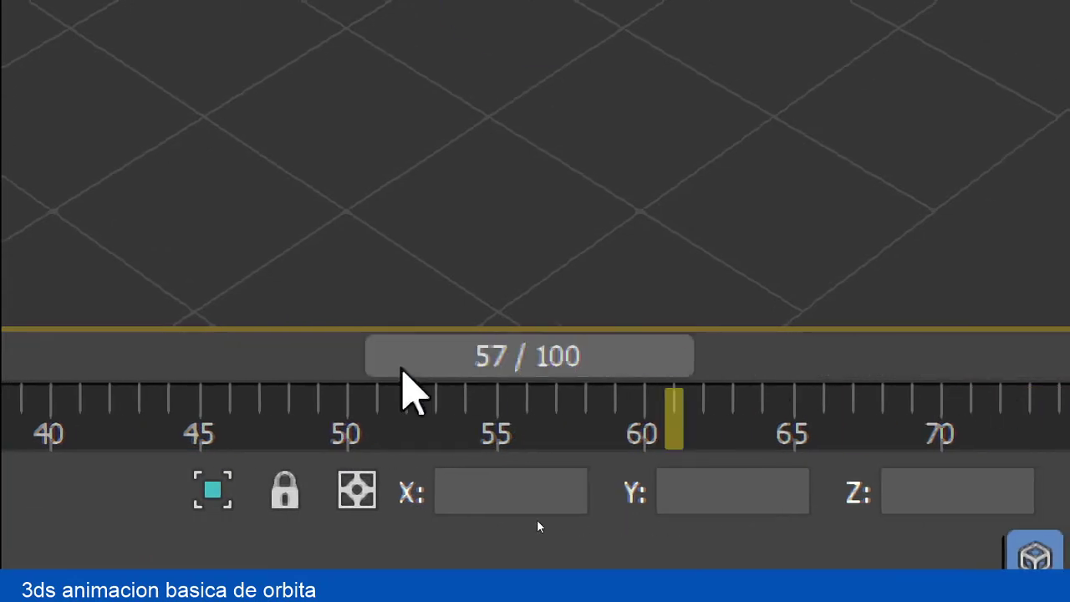
left_click_drag(403, 374, 0, 364)
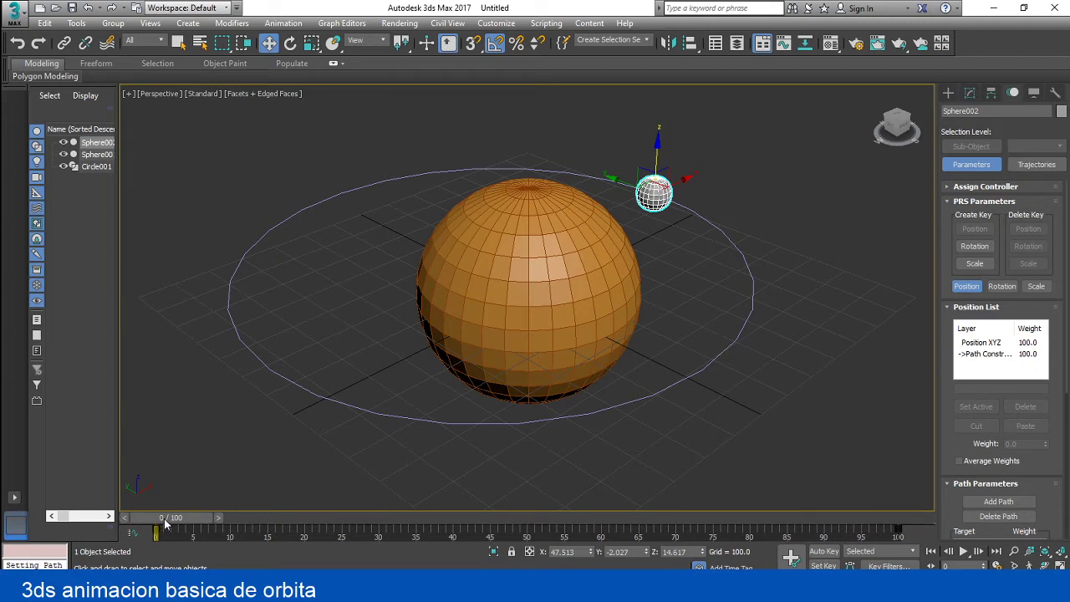
left_click_drag(165, 523, 909, 553)
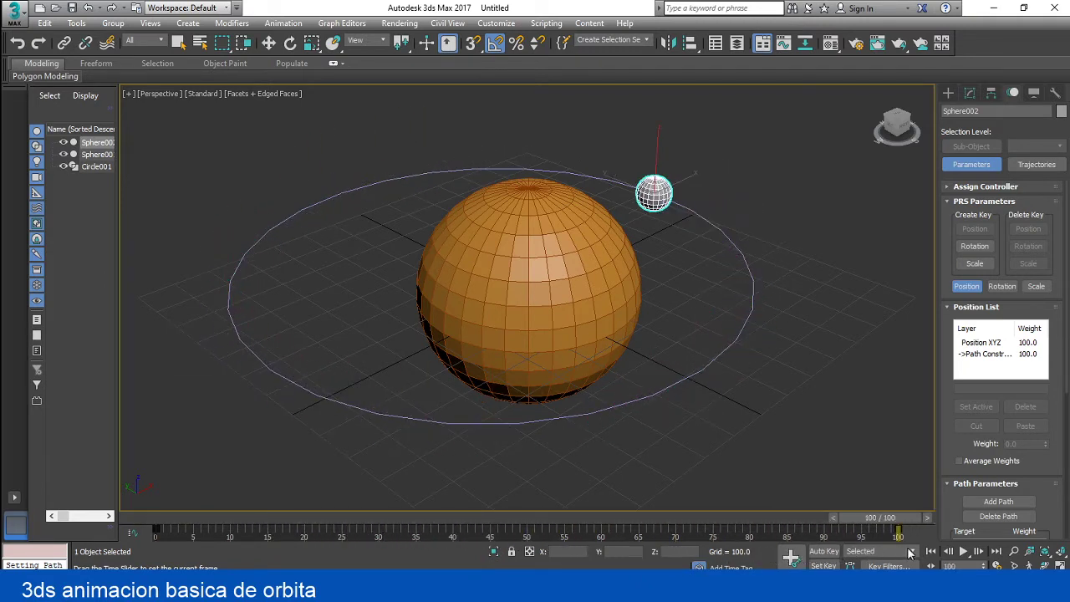
left_click_drag(879, 518, 530, 520)
Rotate the circle 45 degrees about the Y axis to tilt the orbit, and check the small sphere at frame 30
key("w")
left_click(497, 423)
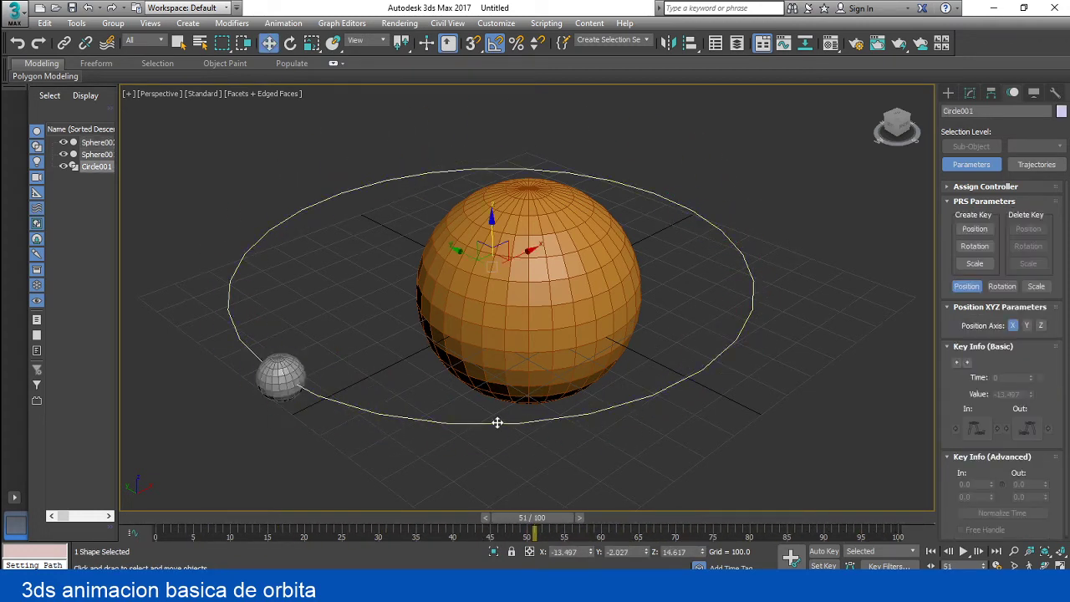
key("e")
left_click_drag(482, 248, 489, 222)
left_click_drag(529, 520, 378, 523)
key("e")
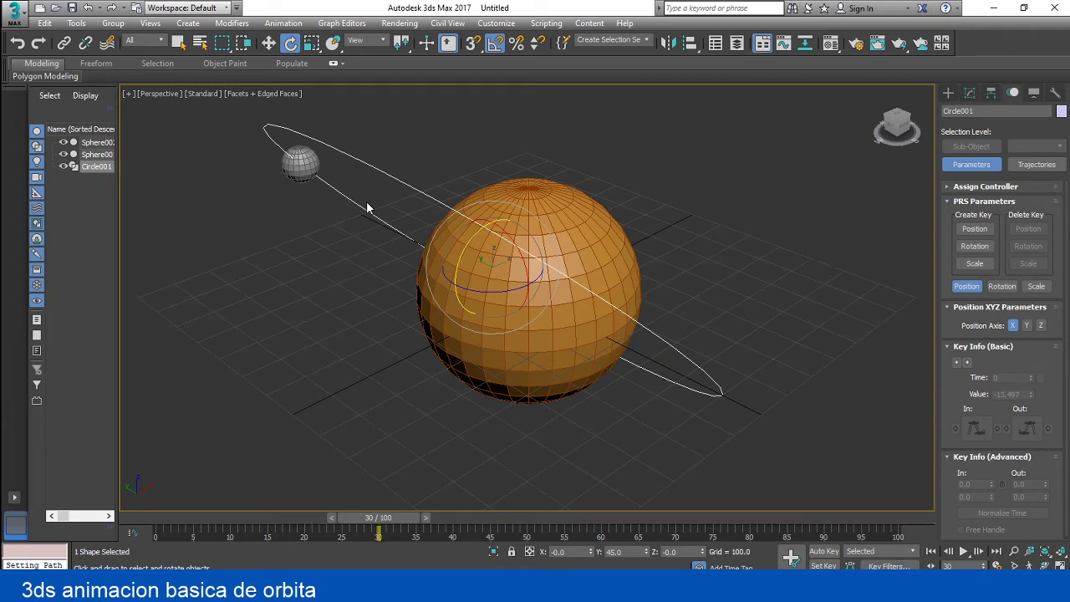
left_click(313, 259)
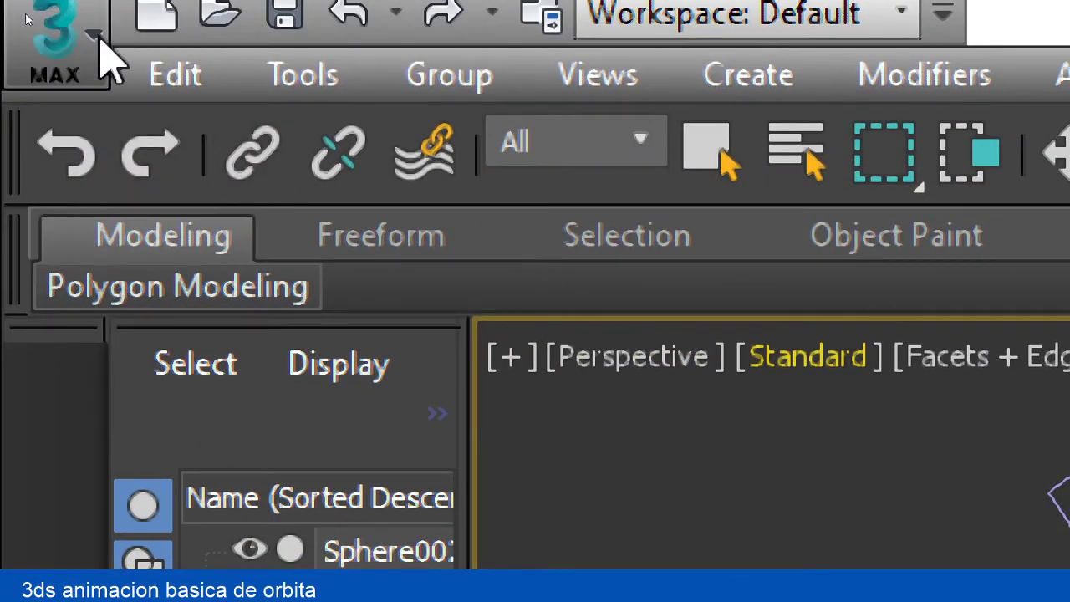
Export the scene in Autodesk (*.FBX) format under the file name "planeta con animacion basica"
left_click(96, 58)
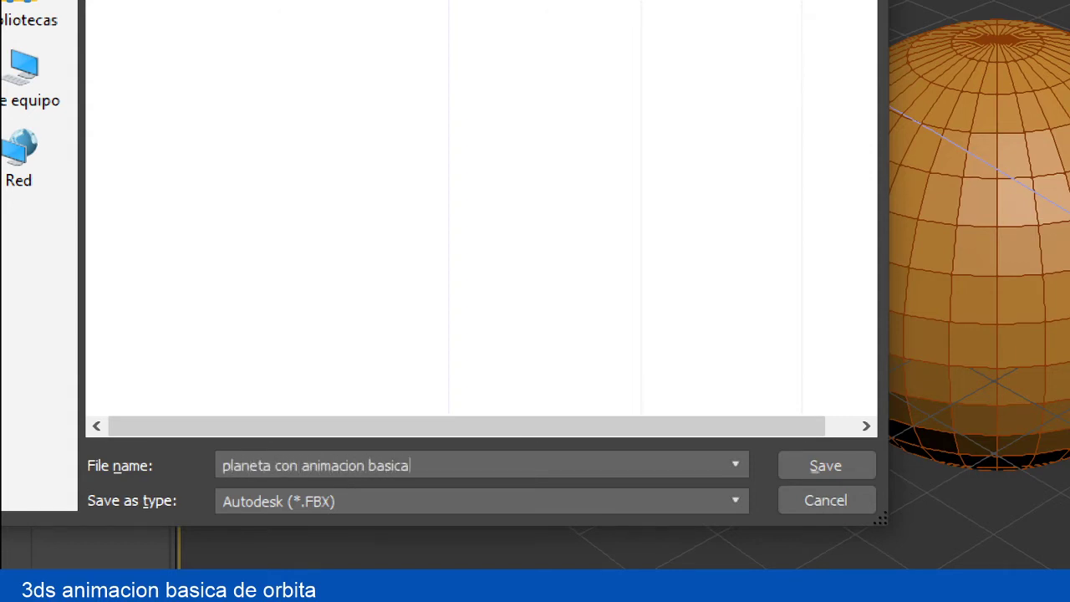
left_click(279, 505)
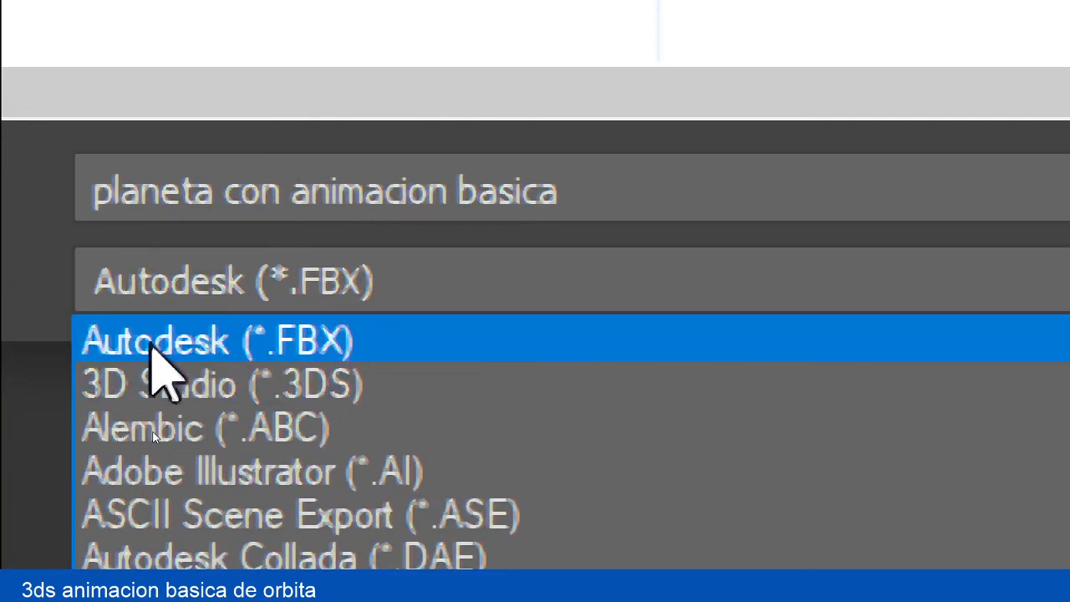
left_click(150, 343)
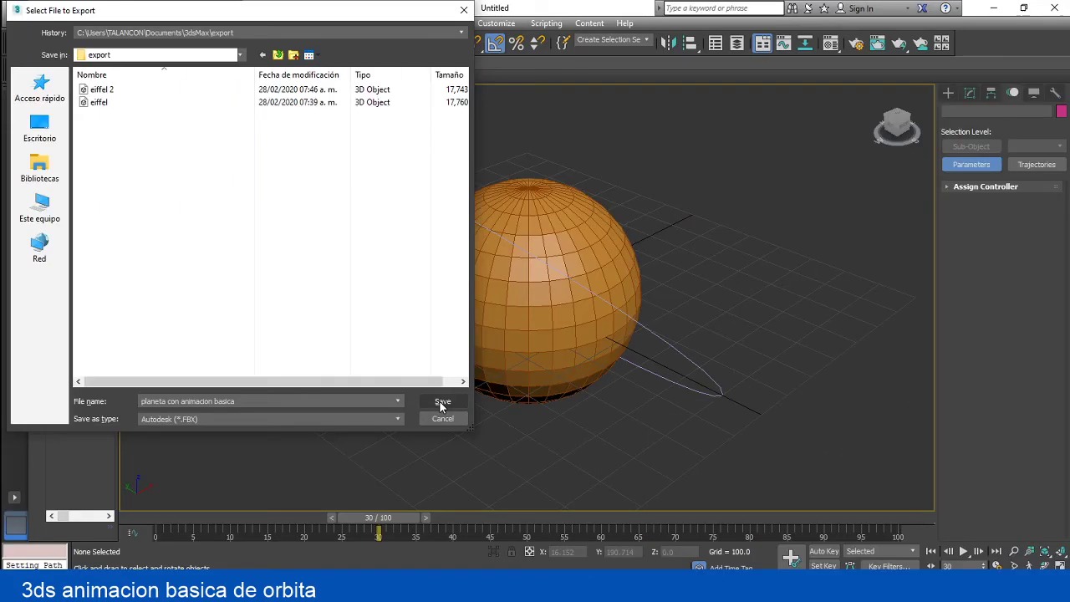
left_click(441, 402)
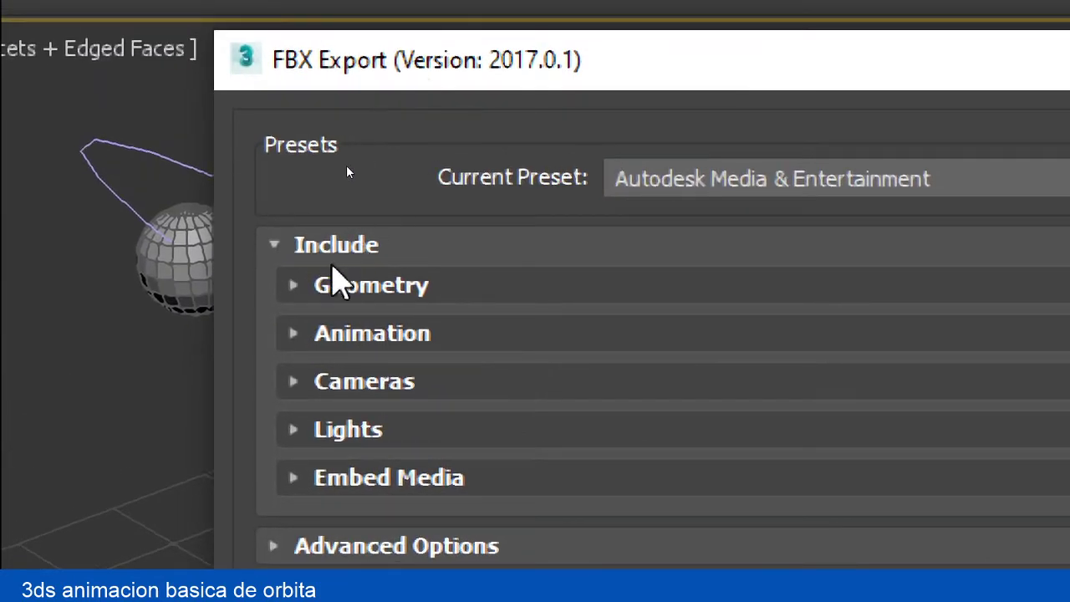
Enable Smoothing Groups in the geometry settings of the FBX export
left_click(296, 285)
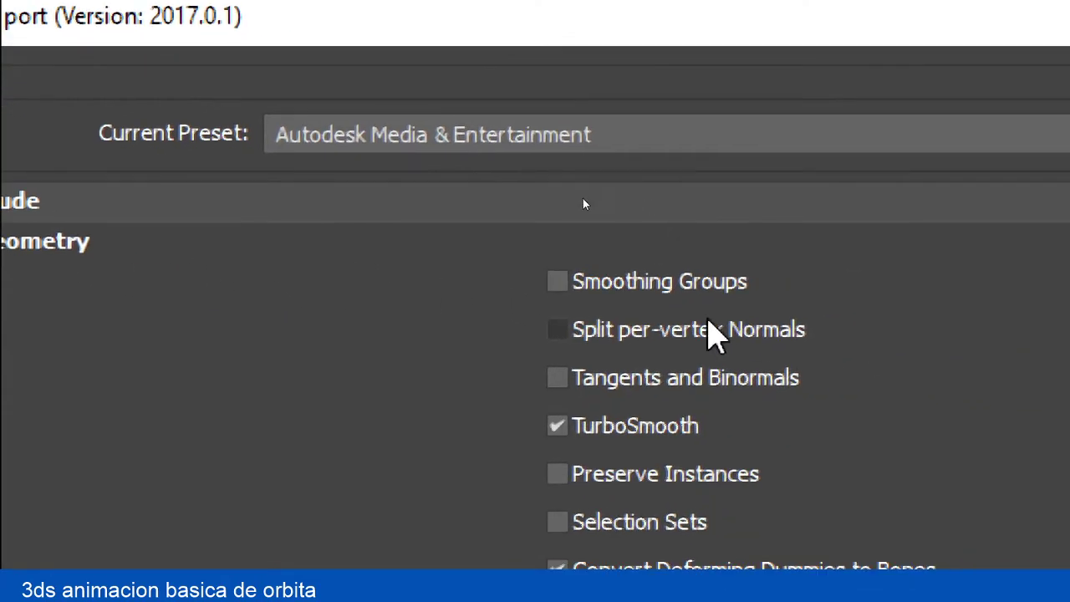
left_click(572, 284)
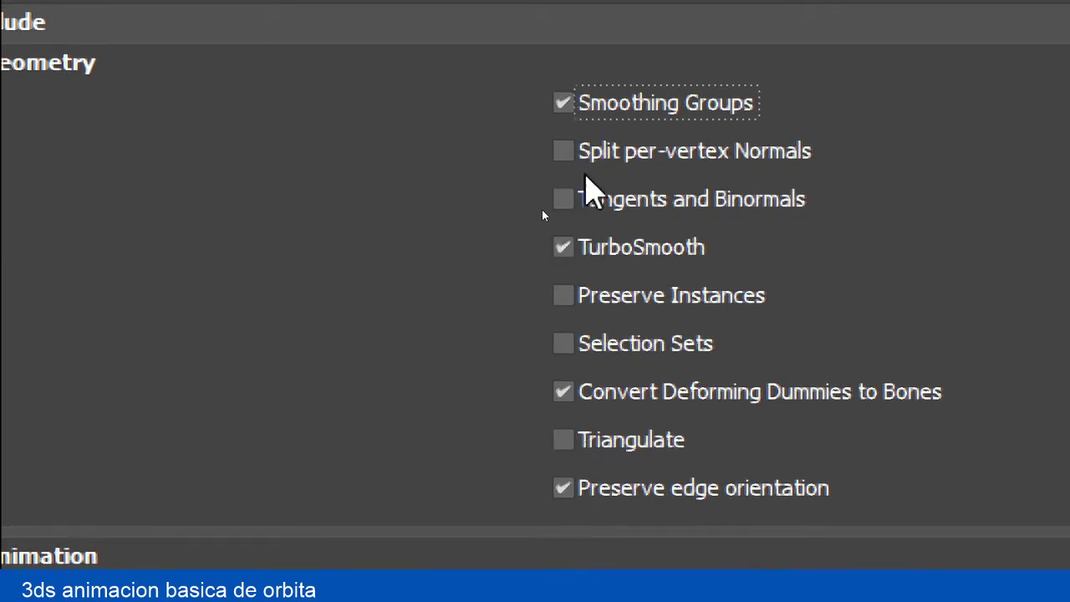
left_click(3, 62)
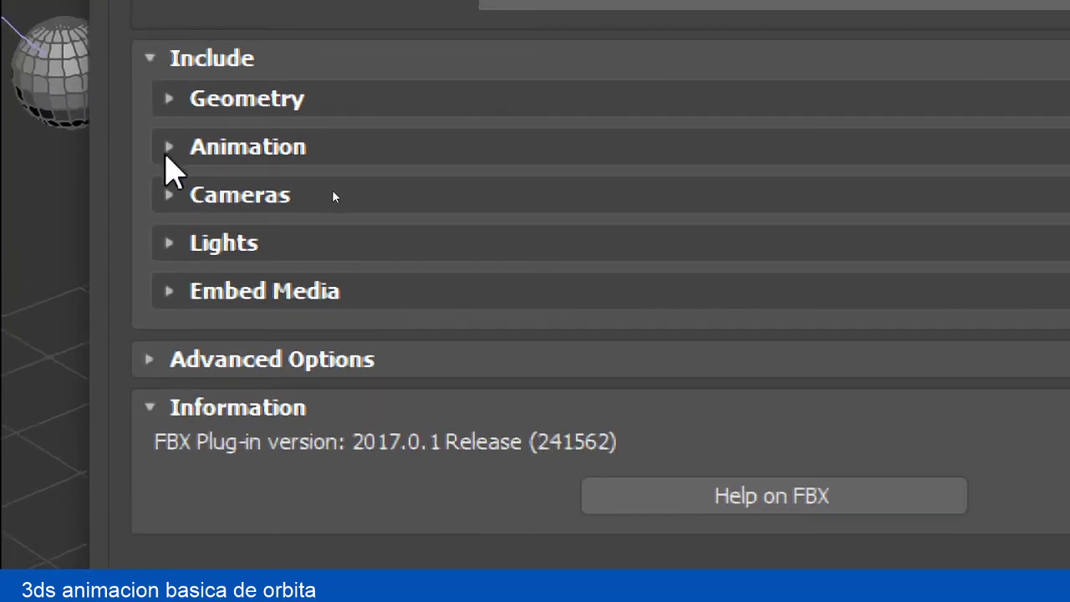
Keep Animation included in the FBX export and enable Bake Animation from frame 0 to 100
left_click(169, 148)
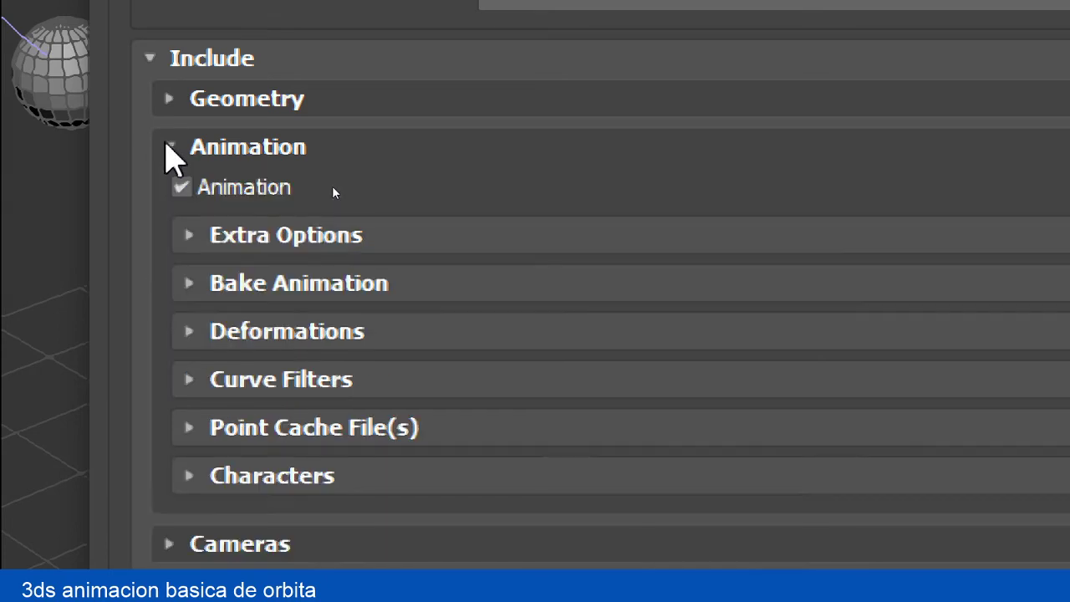
left_click(181, 187)
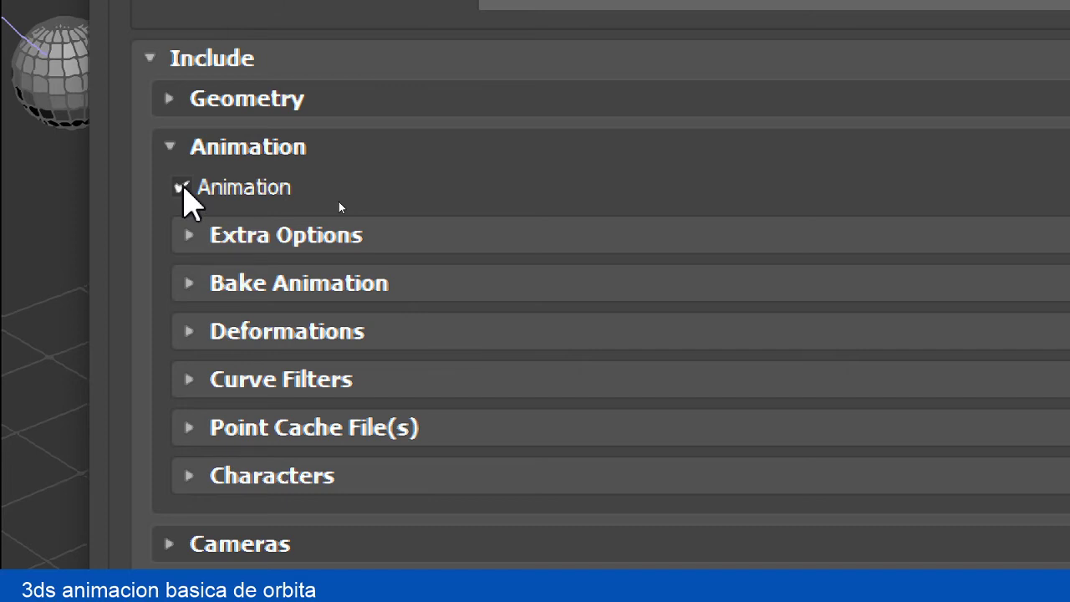
left_click(189, 284)
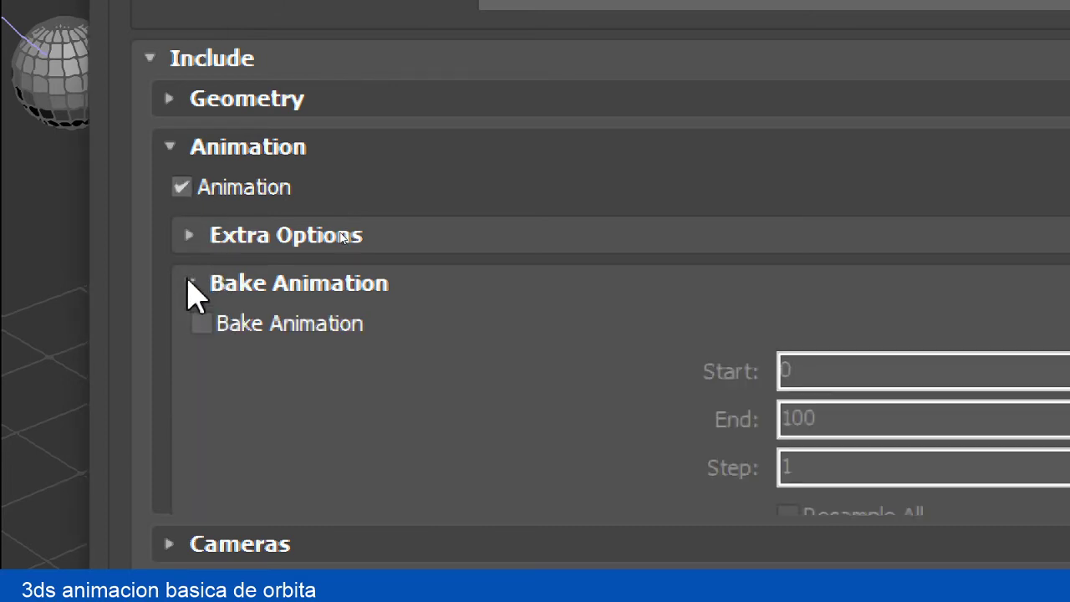
left_click(201, 325)
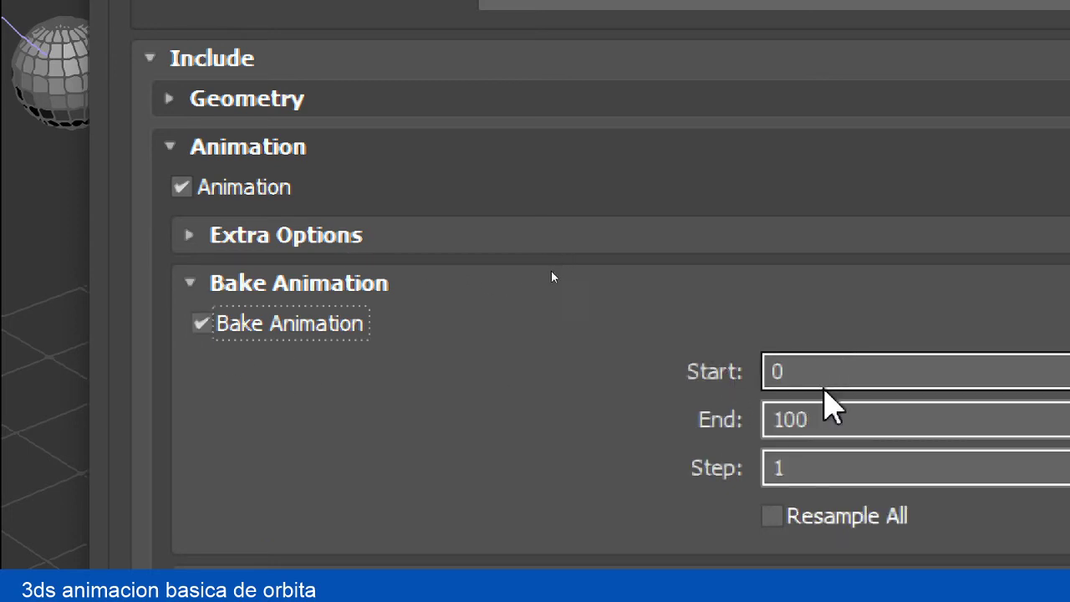
double_click(828, 418)
double_click(798, 374)
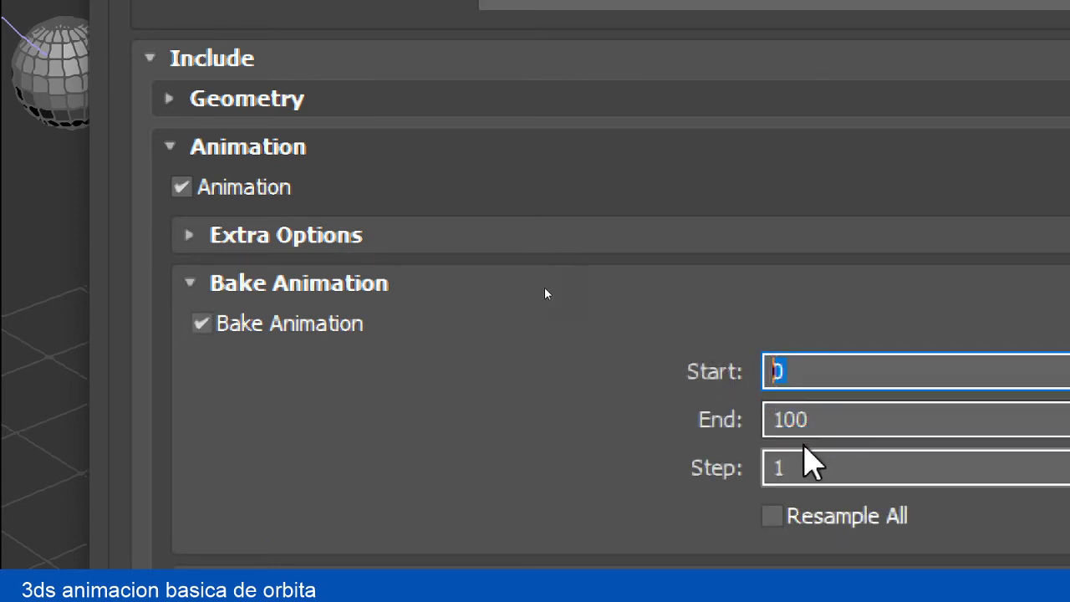
double_click(824, 423)
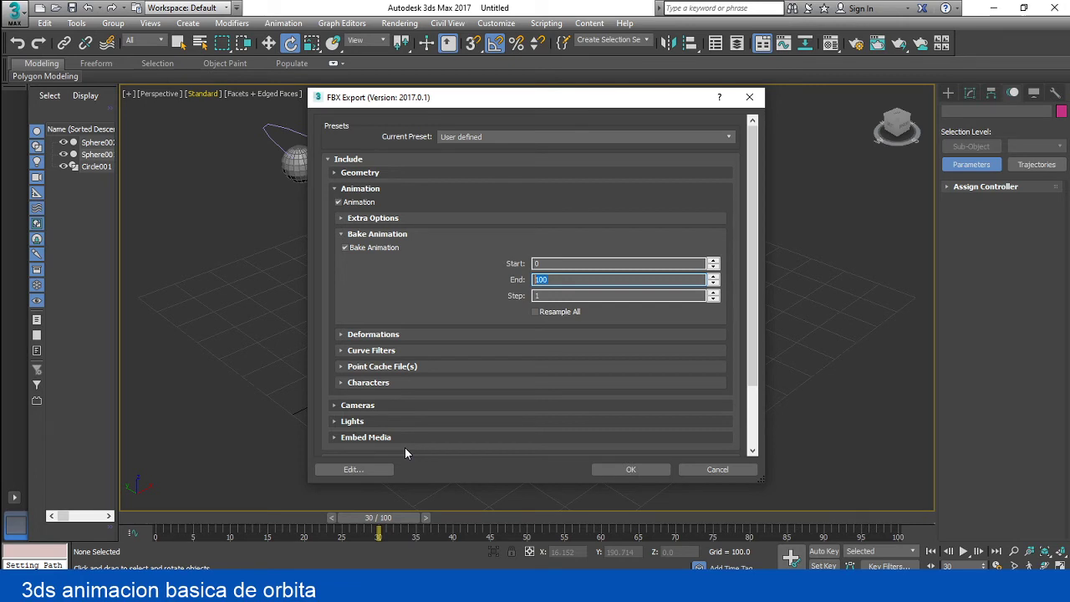
Examine the cameras, units and FBX file format settings of the FBX export
left_click(336, 406)
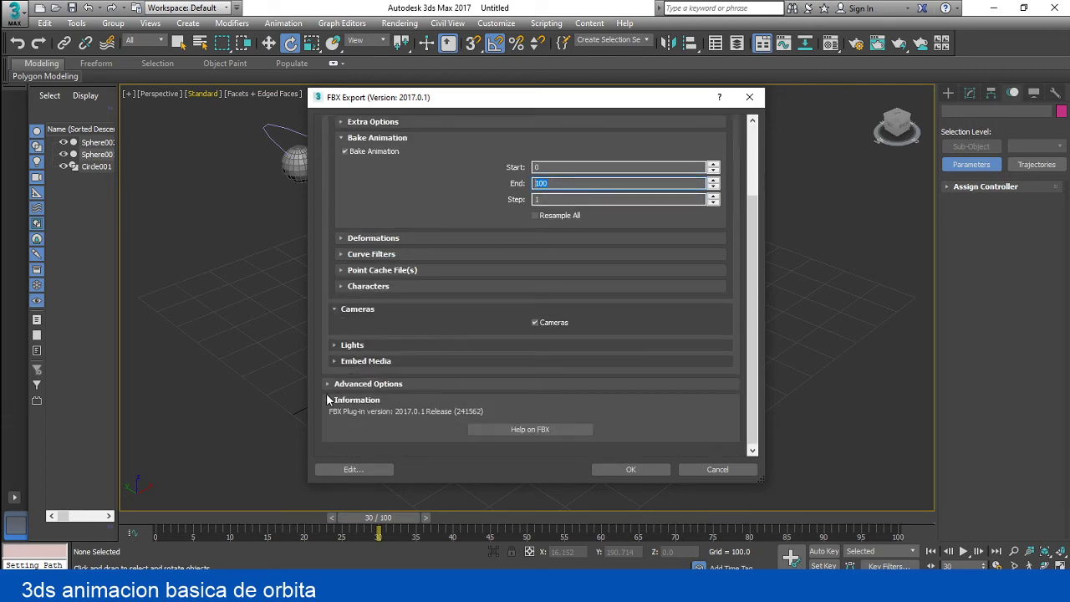
left_click(332, 386)
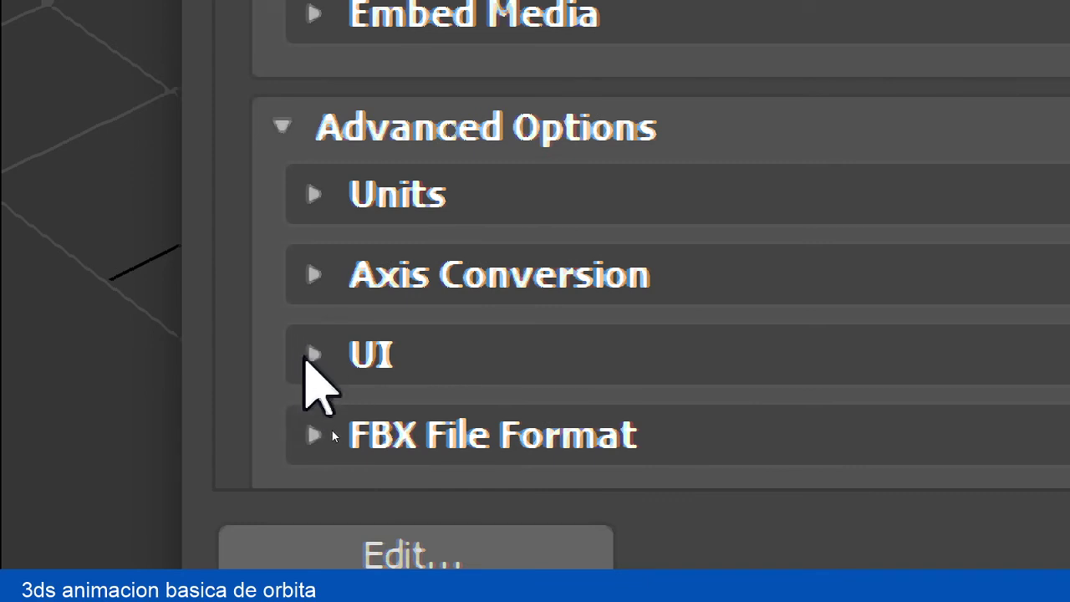
left_click(311, 197)
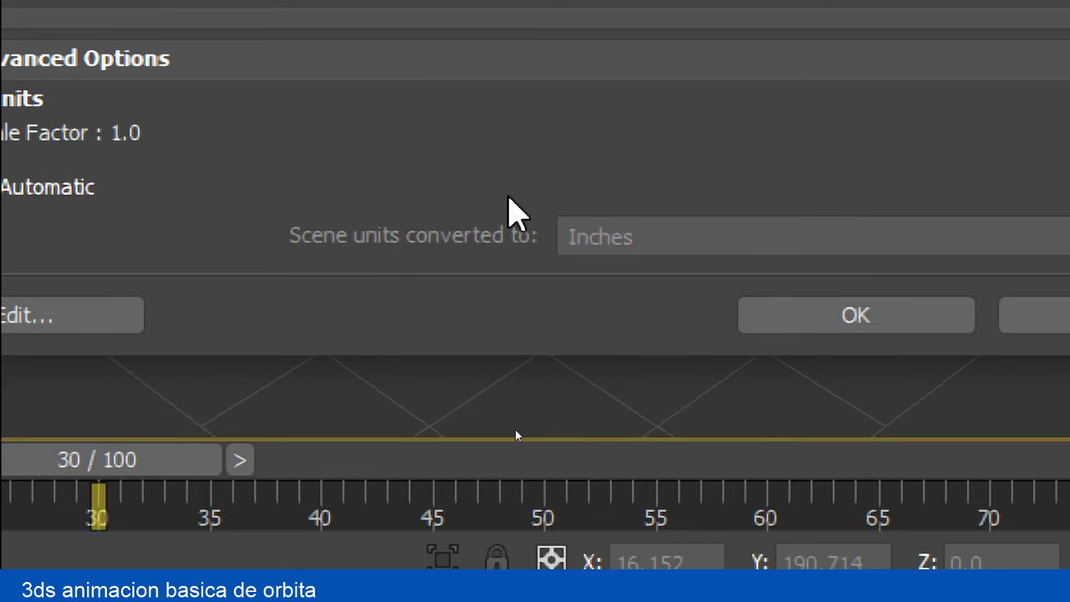
scroll(509, 198, "down", 2)
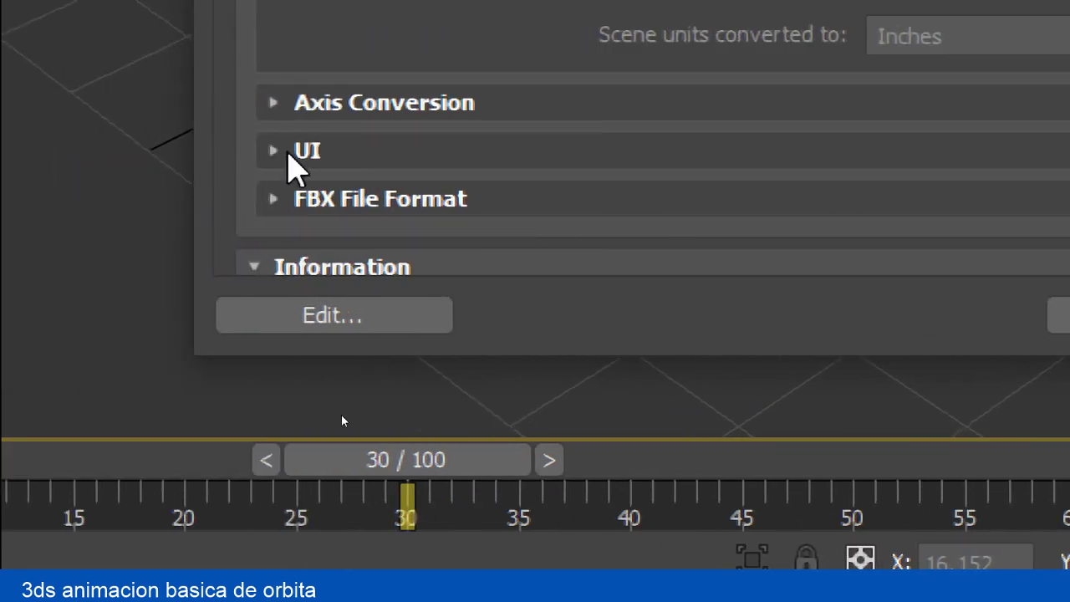
left_click(274, 200)
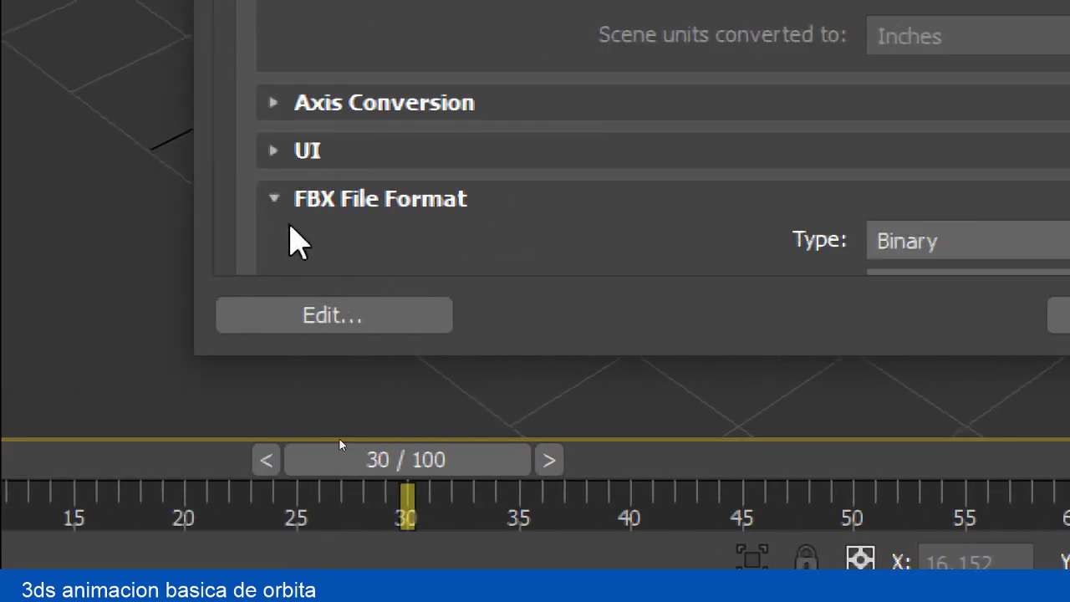
scroll(298, 239, "down", 2)
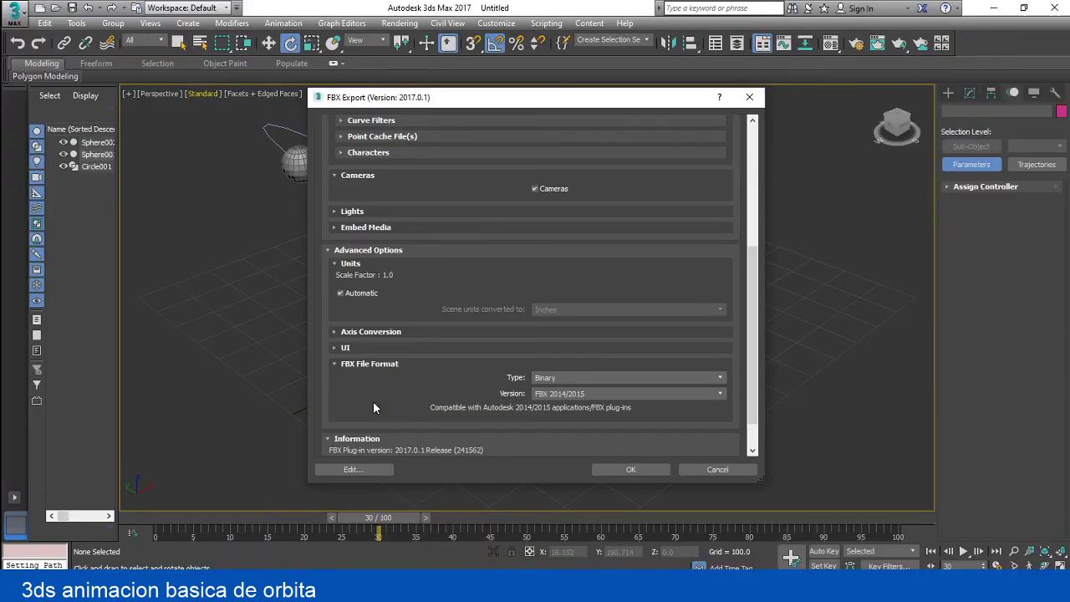
Set the Up Axis of the FBX export to Z-up, run the export and return to the selection tool
left_click(339, 332)
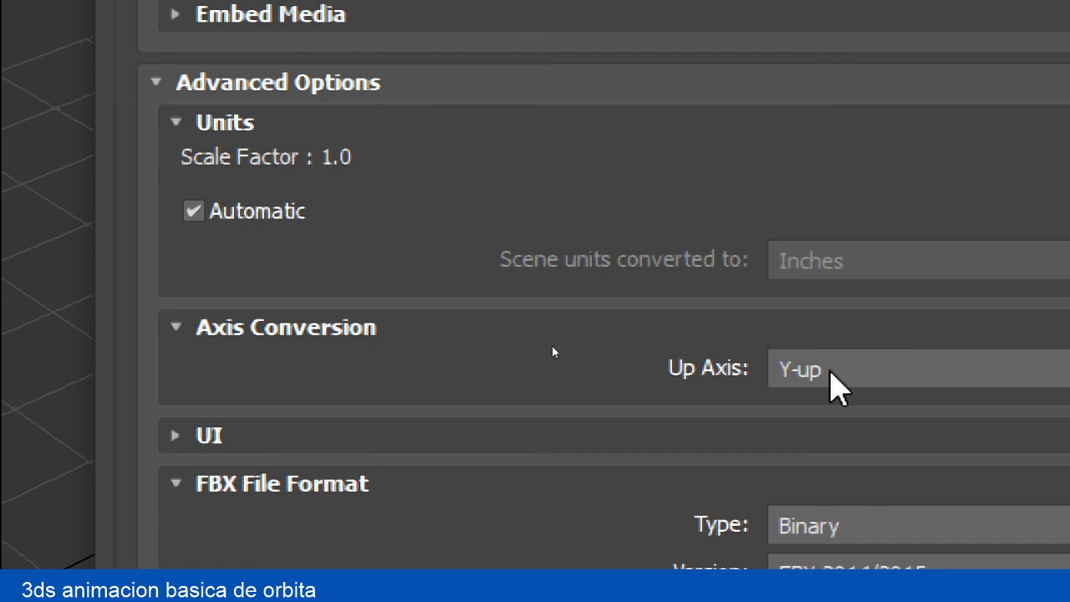
left_click(831, 372)
left_click(819, 434)
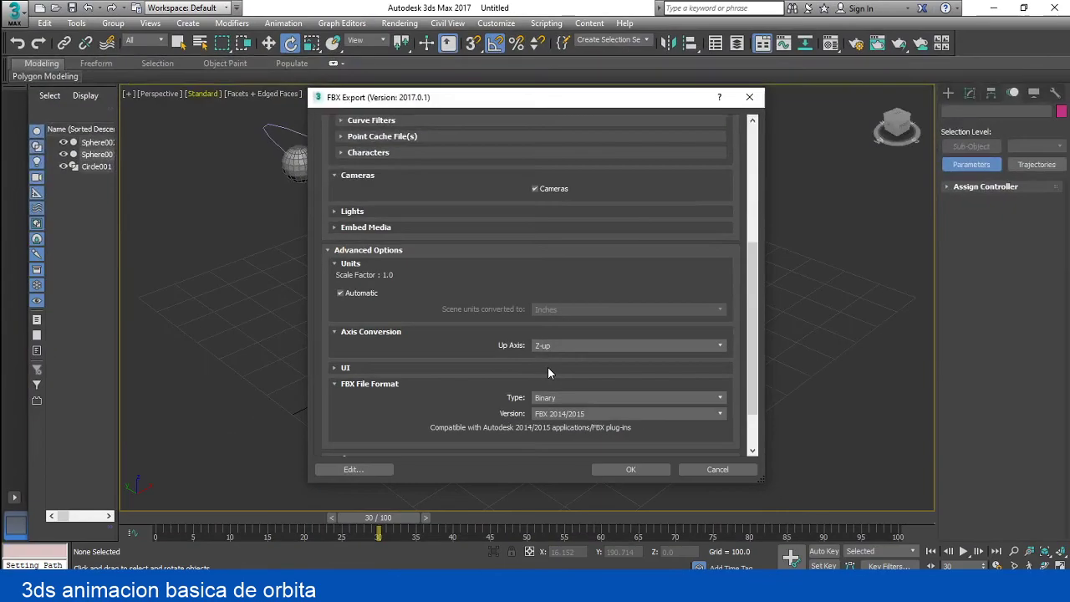
left_click(638, 468)
key("q")
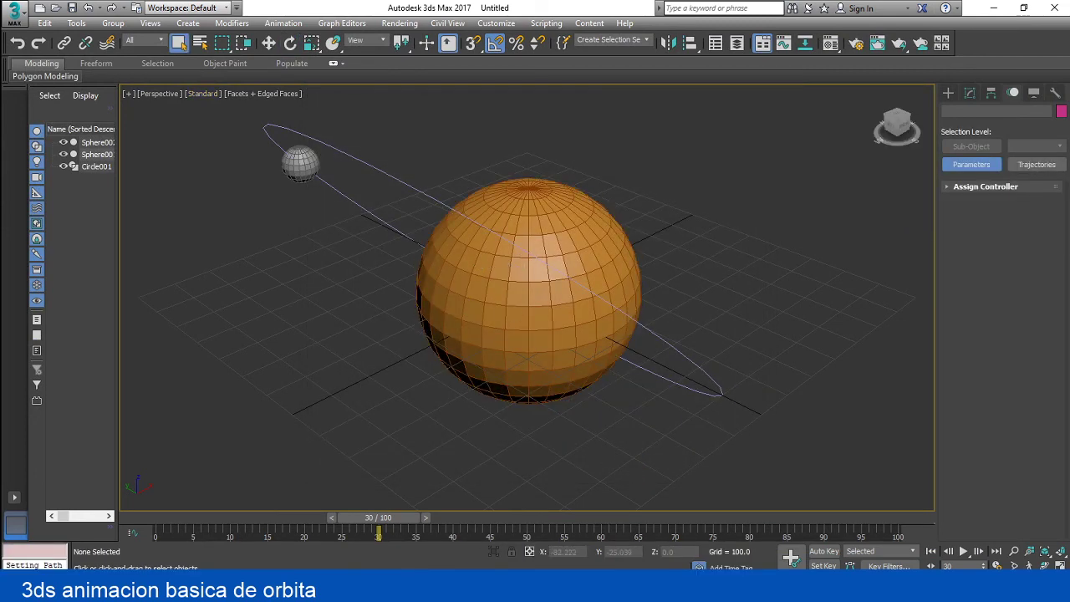